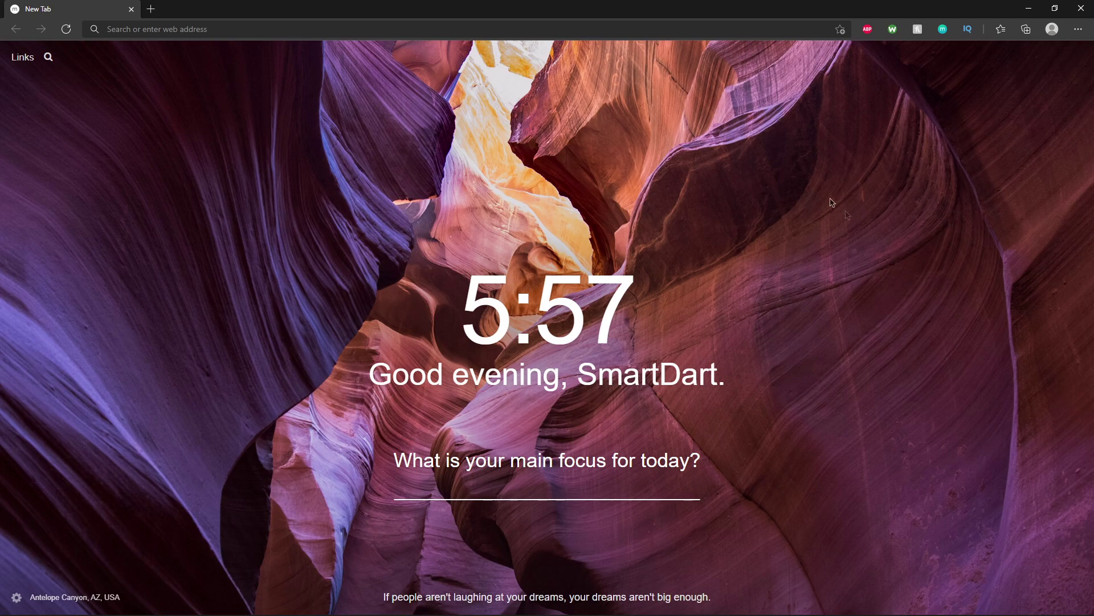
Step: Leave Discord's User Profile settings for a fresh browser tab, ready for a web search
left_click(671, 26)
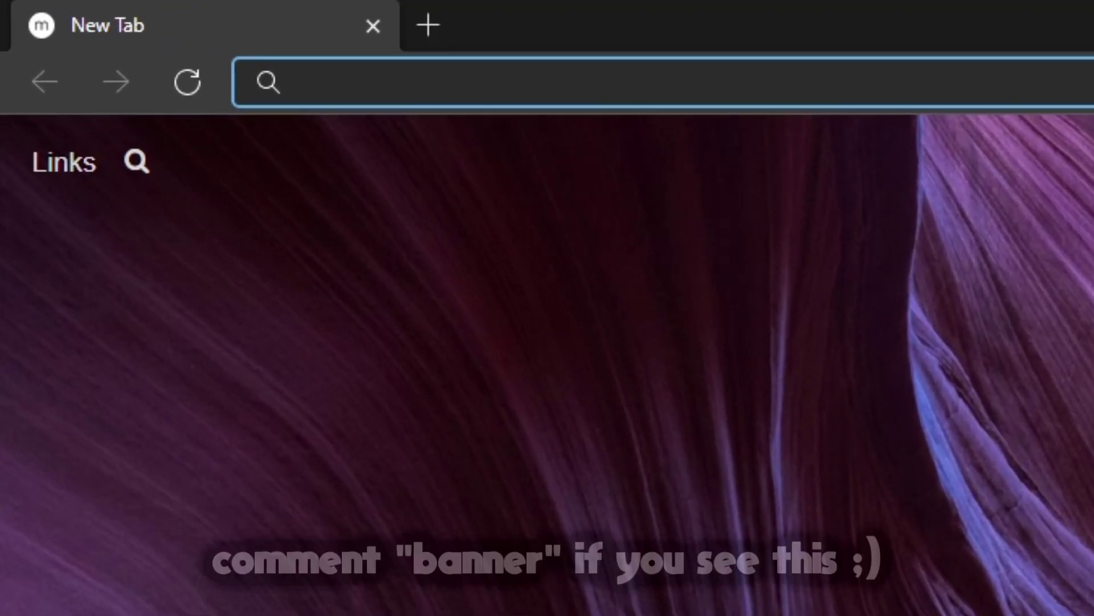
Step: Search Google Images for 'cartoon city 600x240 gif'
type("cartoon ci")
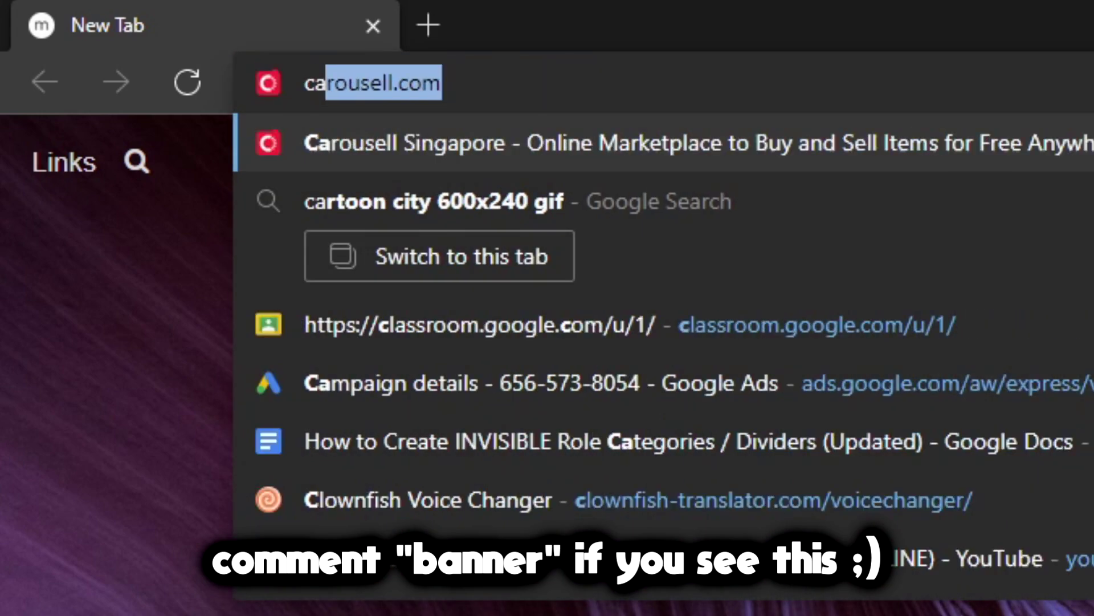
type("ty ")
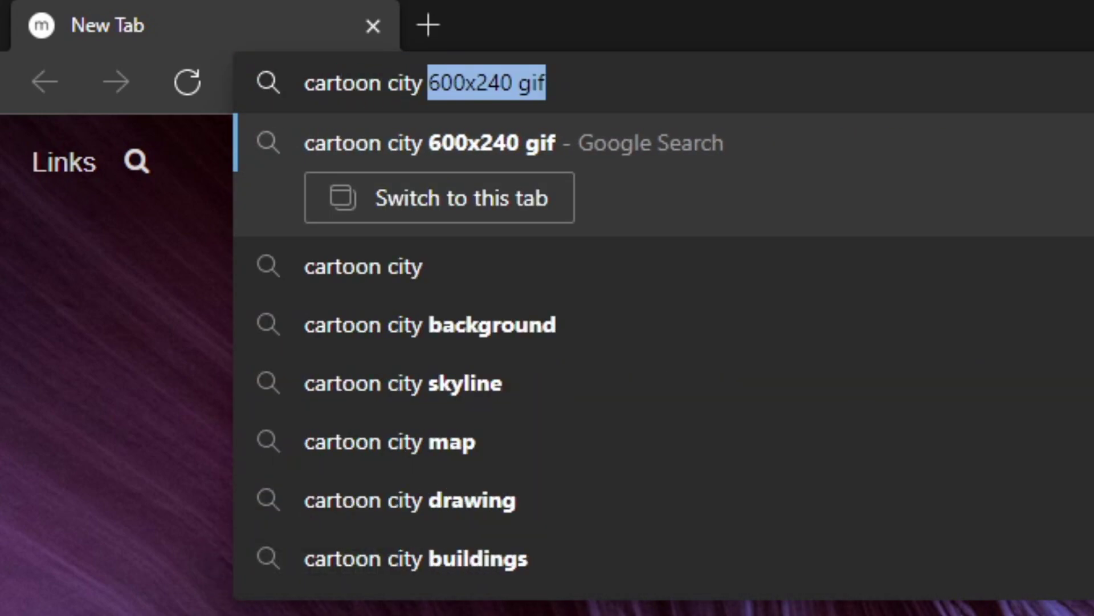
type("600x")
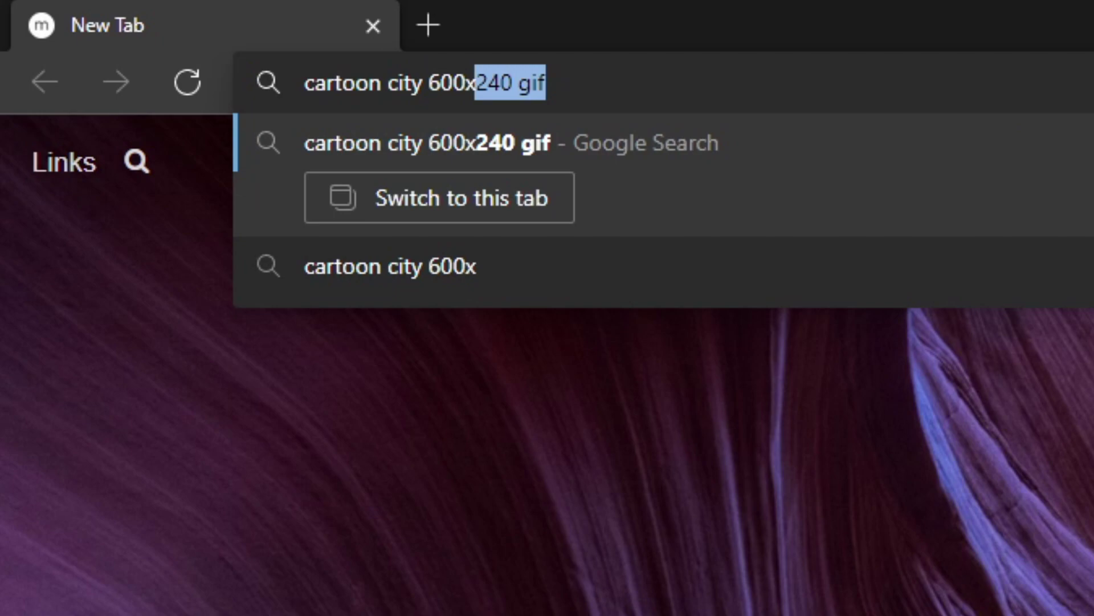
type("240 gif")
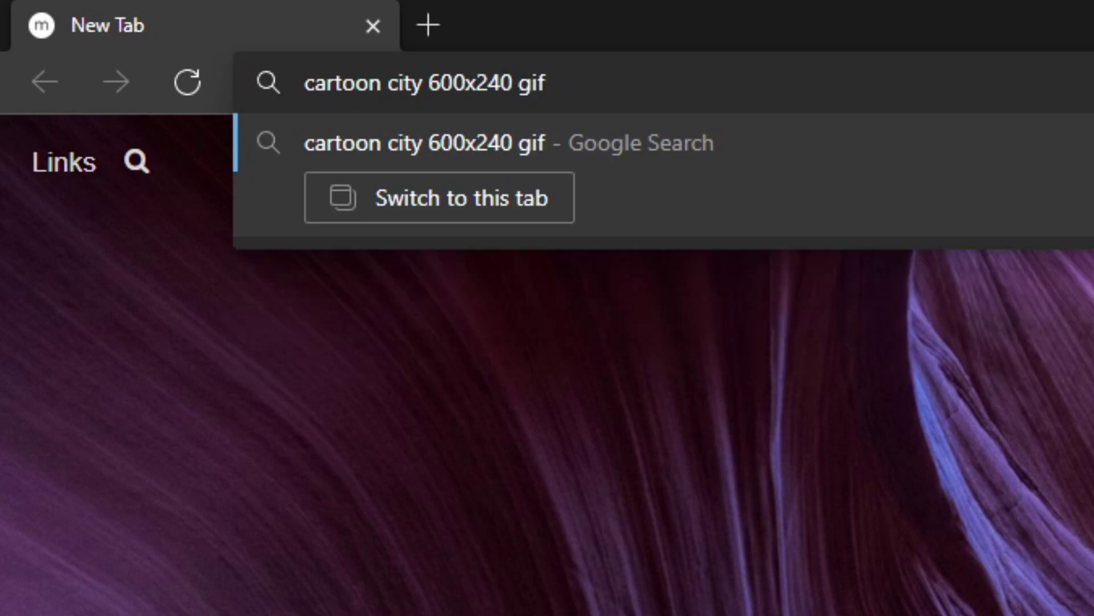
key("Return")
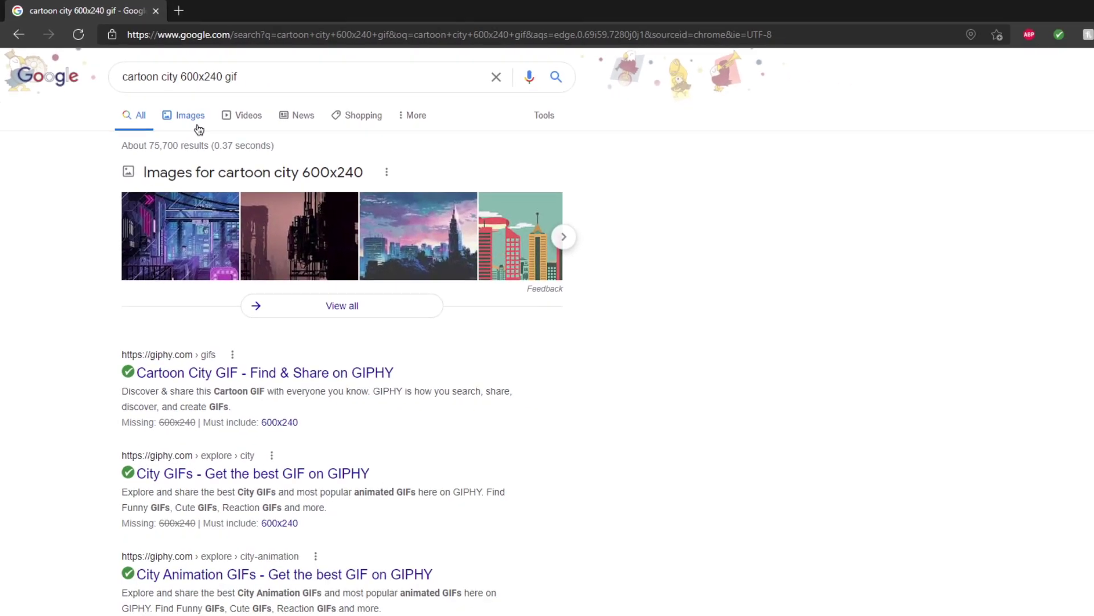
left_click(297, 181)
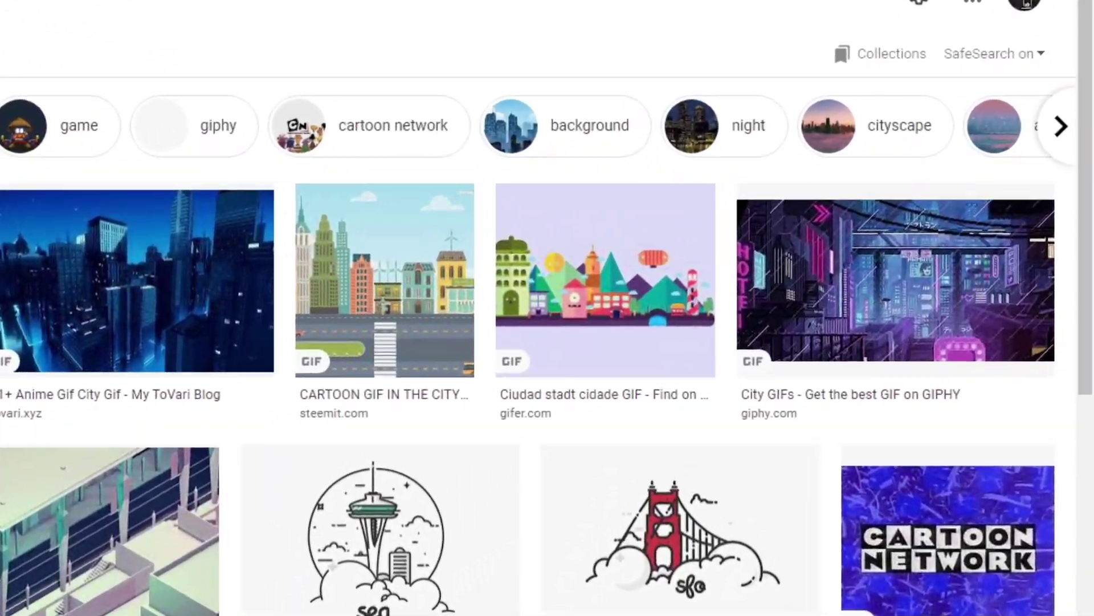
Step: Preview the pixel-art city skyline with the big tree and look over its image options
left_click(94, 217)
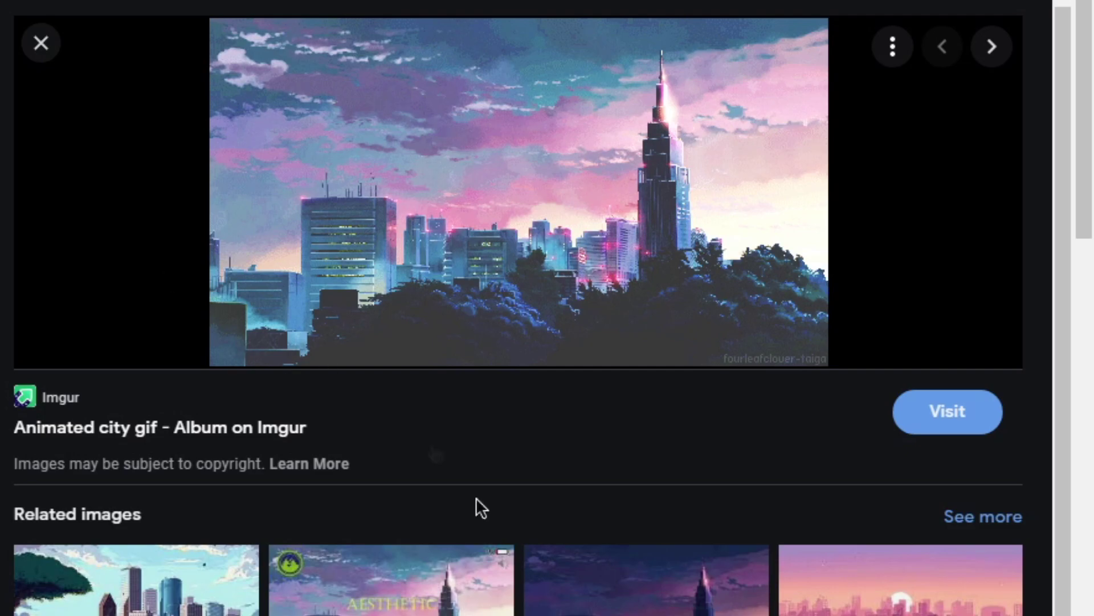
left_click(136, 577)
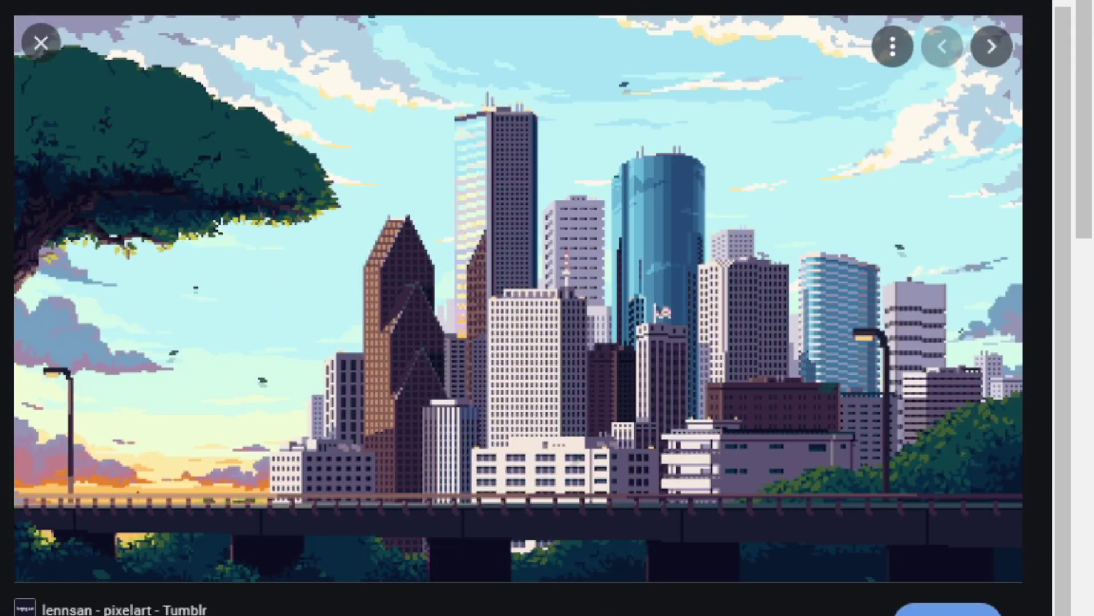
right_click(523, 356)
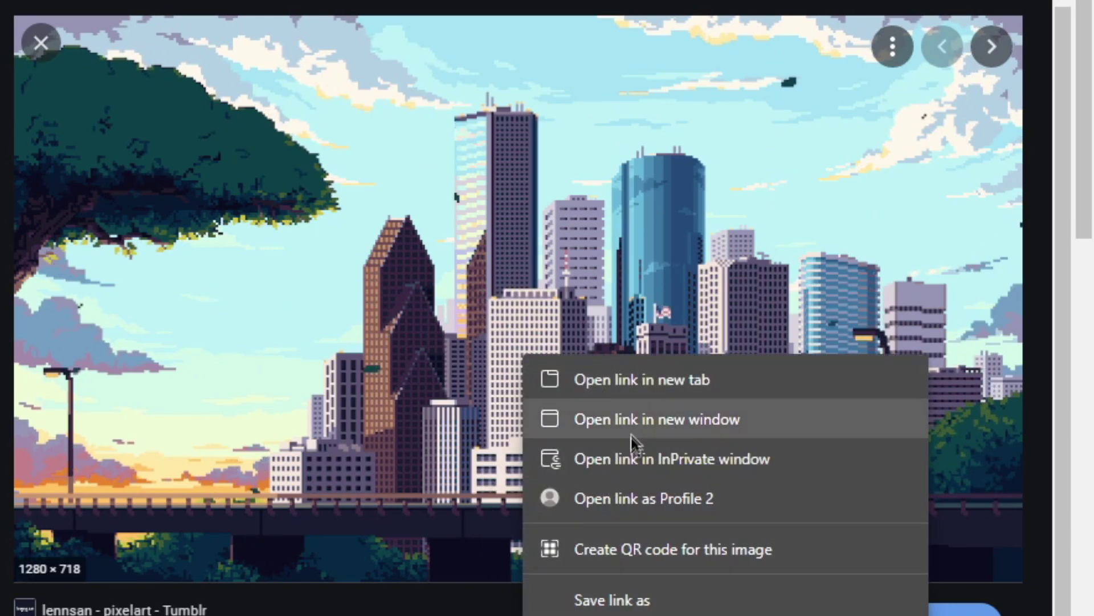
right_click(431, 265)
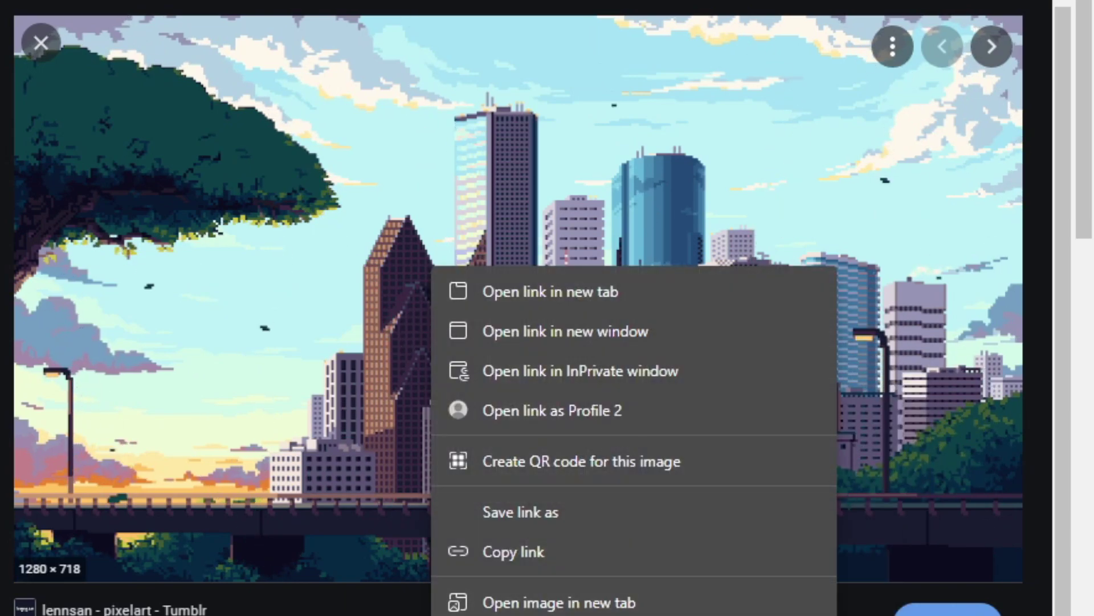
key("Escape")
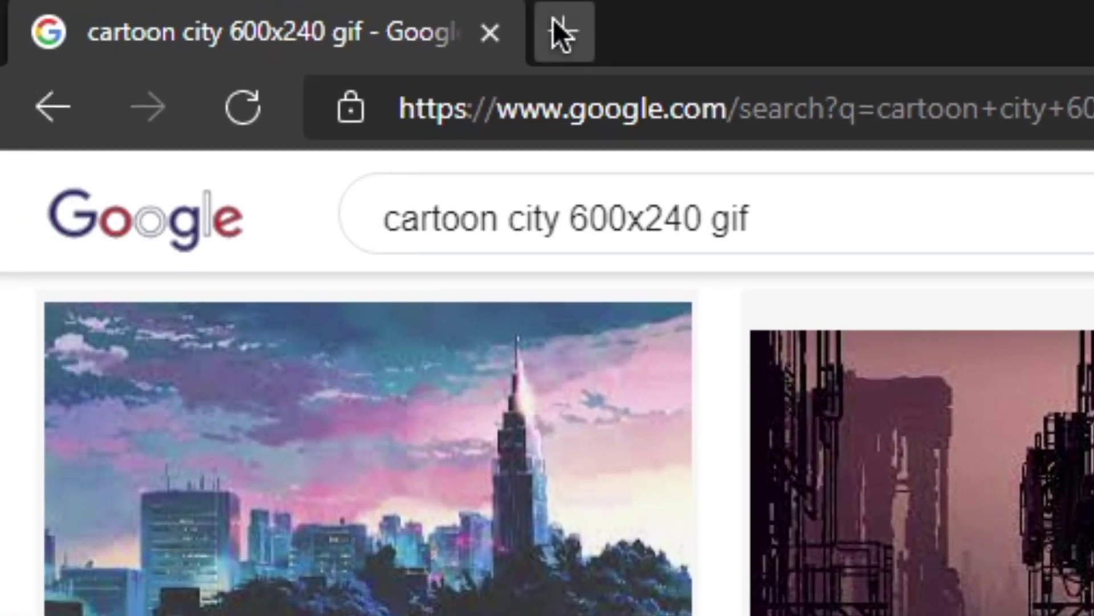
Step: Load the pixel-art city image into the GIF maker at giphy.com/create/gifmaker
left_click(562, 31)
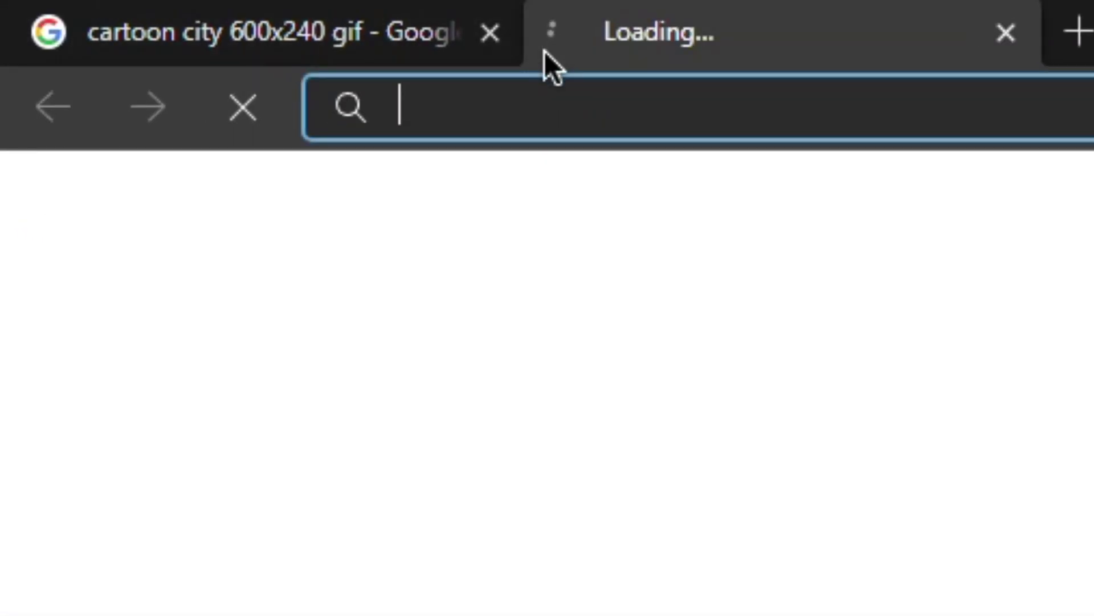
type("giphy.com/create/gifmaker")
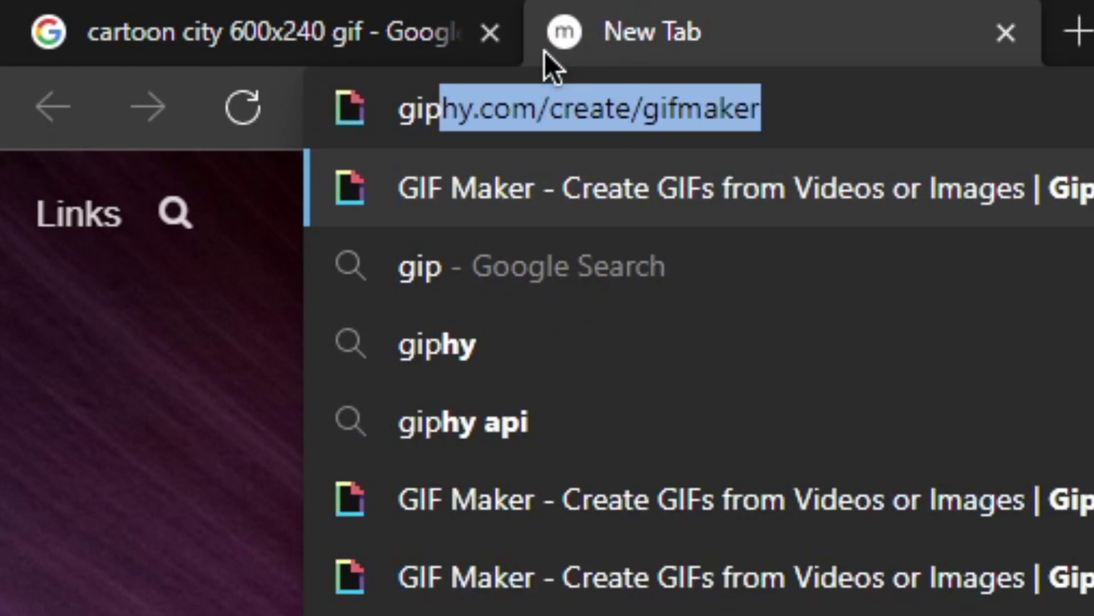
key("Return")
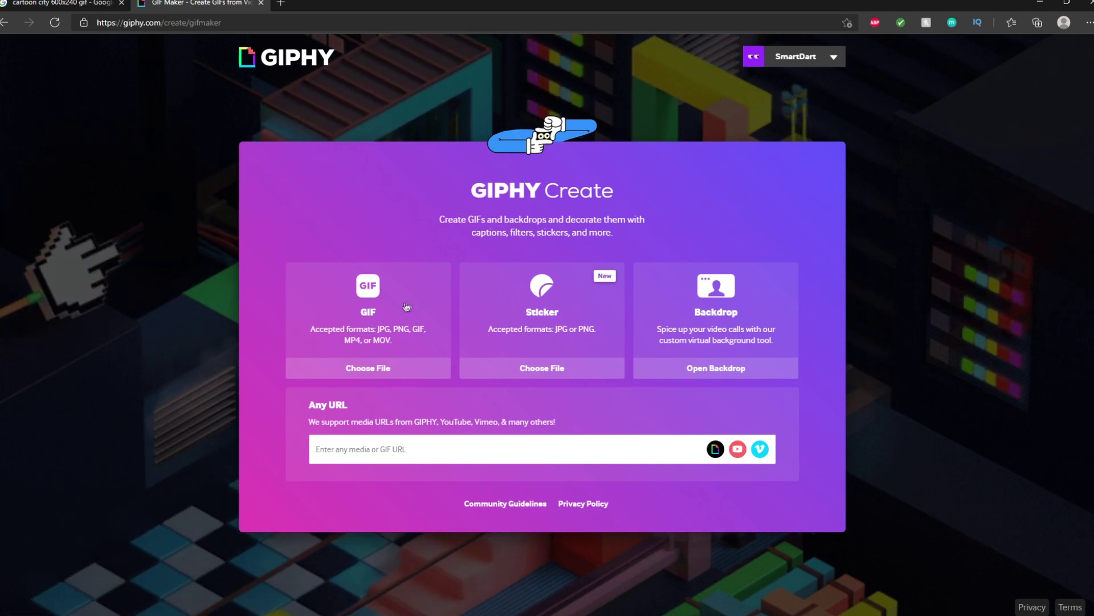
left_click(443, 305)
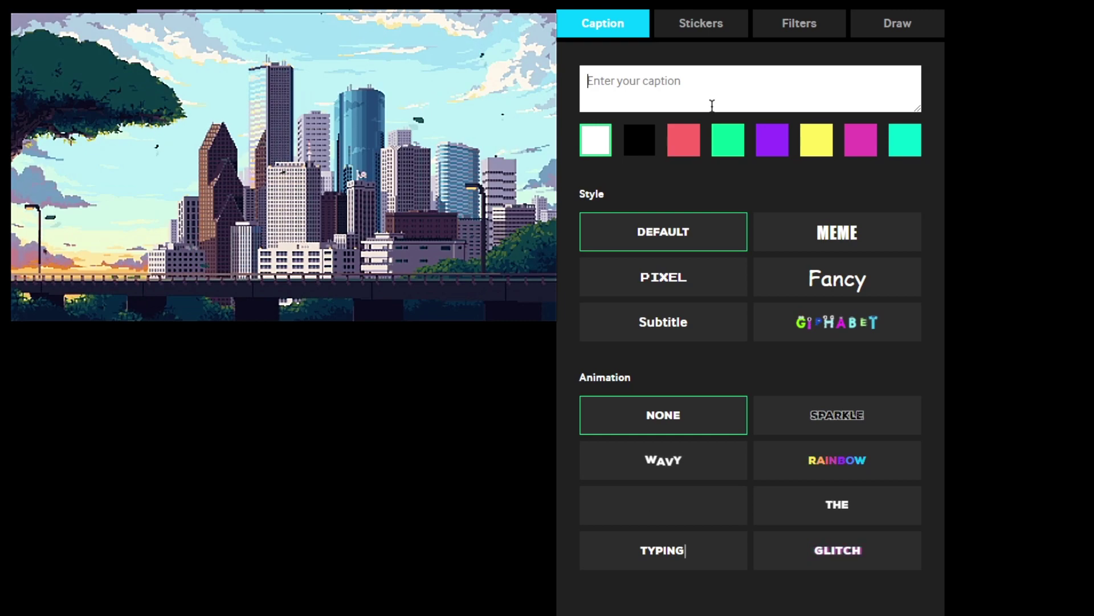
Step: Add a red, pixel-font 'SmartDart' caption, nudged slightly up and right on the skyline
type("SmartDart")
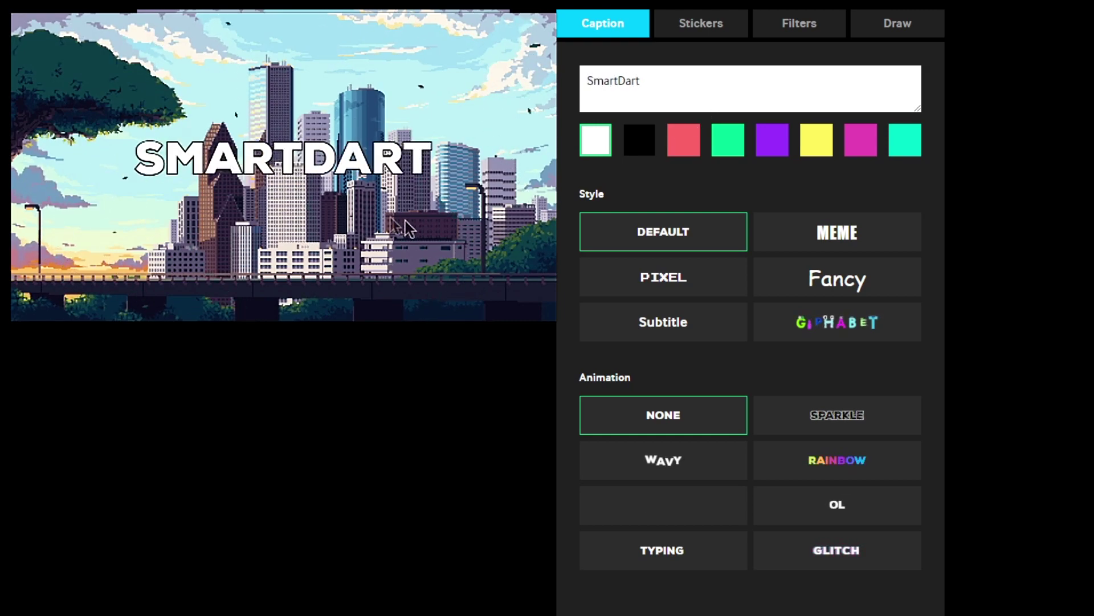
left_click(693, 291)
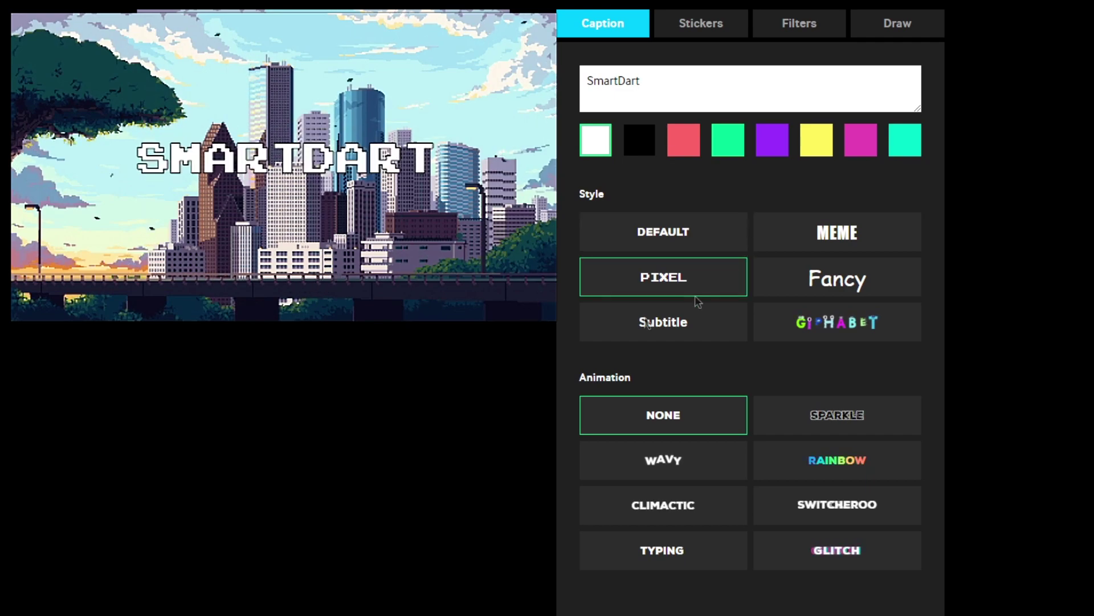
mouse_move(349, 163)
left_mouse_down()
mouse_move(444, 163)
mouse_move(298, 122)
mouse_move(358, 132)
mouse_move(342, 179)
left_mouse_up()
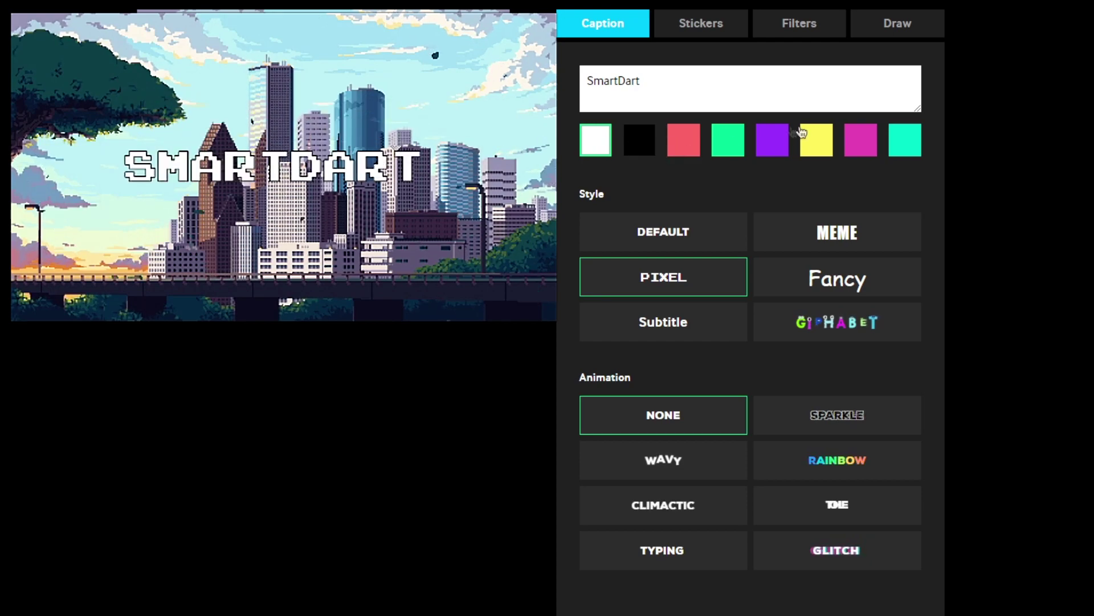
left_click(693, 152)
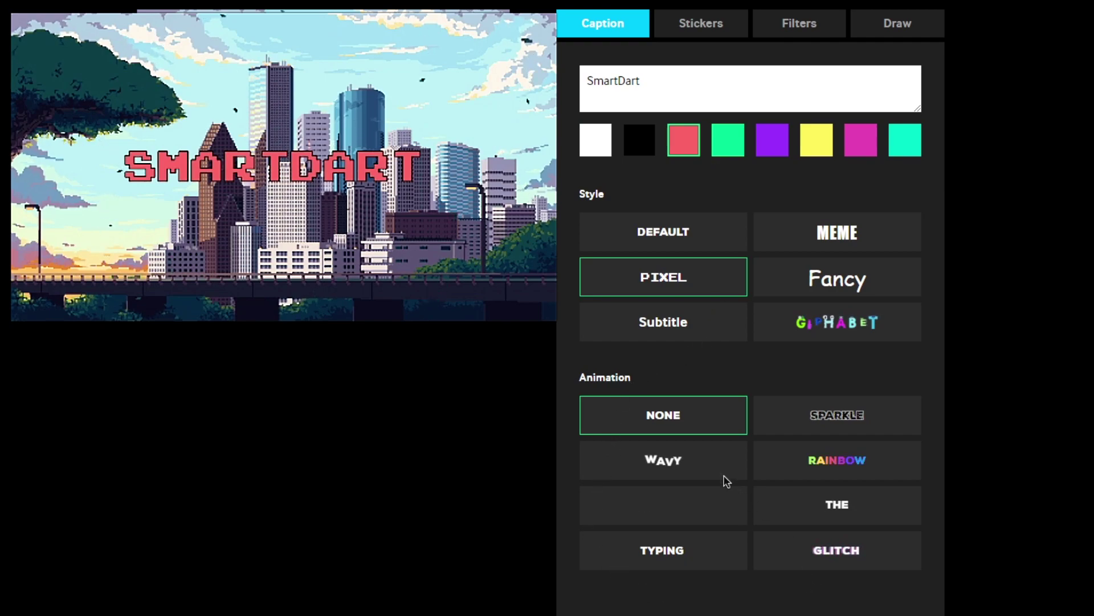
Step: Try the Wavy, Climactic, Typing, Glitch and Rainbow animations, then apply Switcheroo to the caption
left_click(696, 474)
left_click(669, 506)
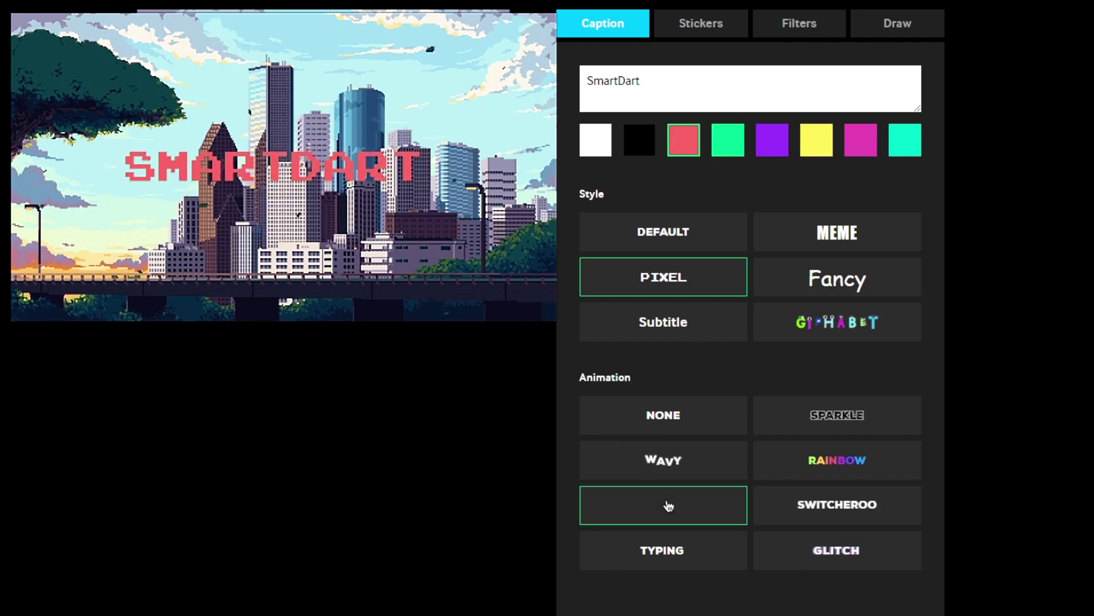
left_click(662, 551)
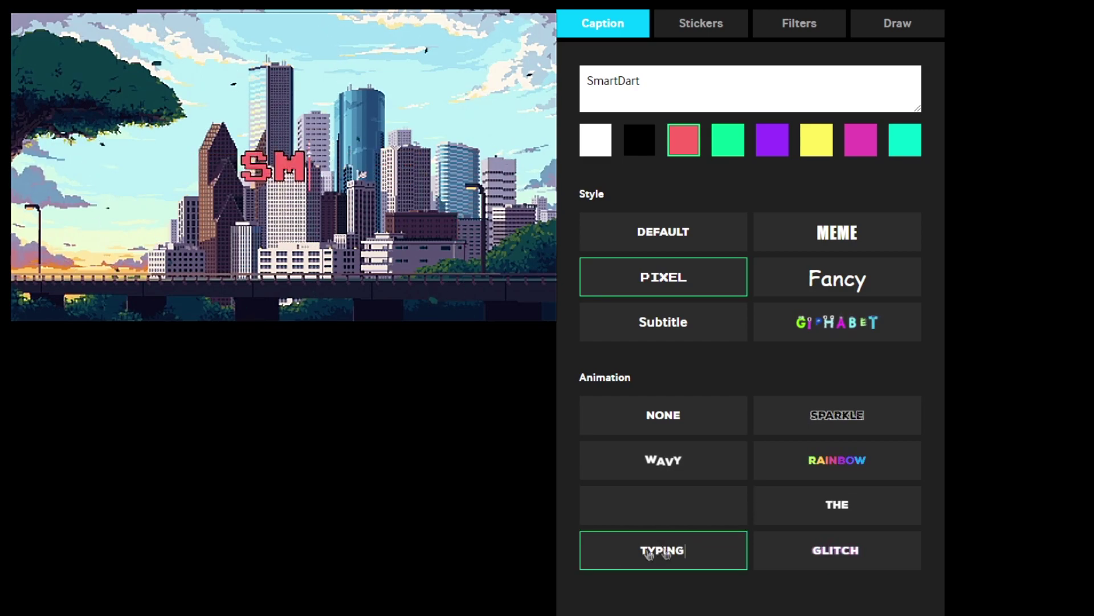
left_click(837, 551)
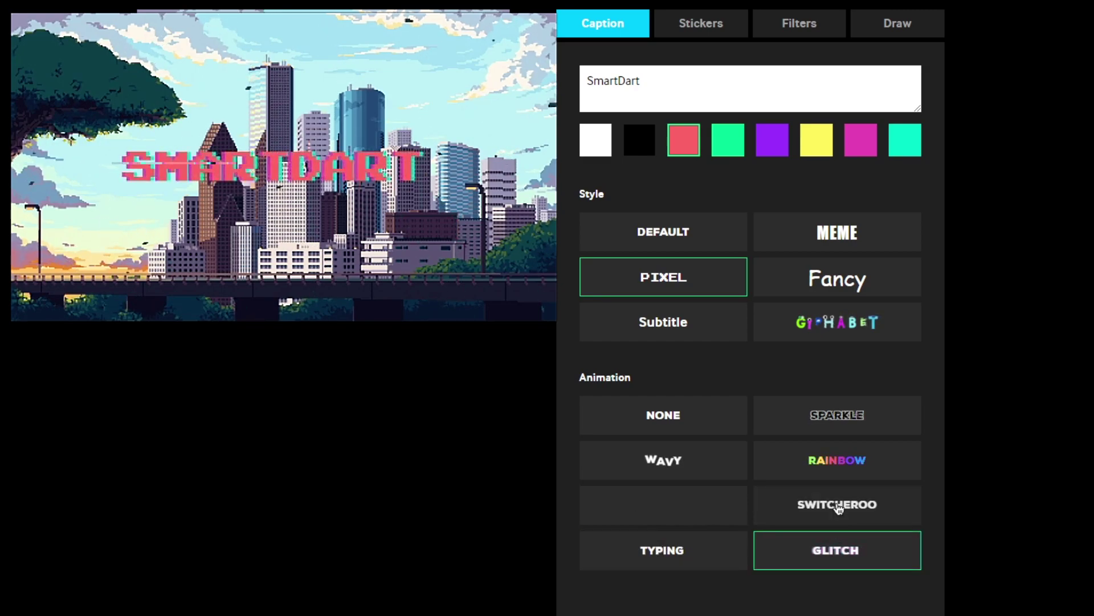
left_click(838, 508)
left_click(831, 460)
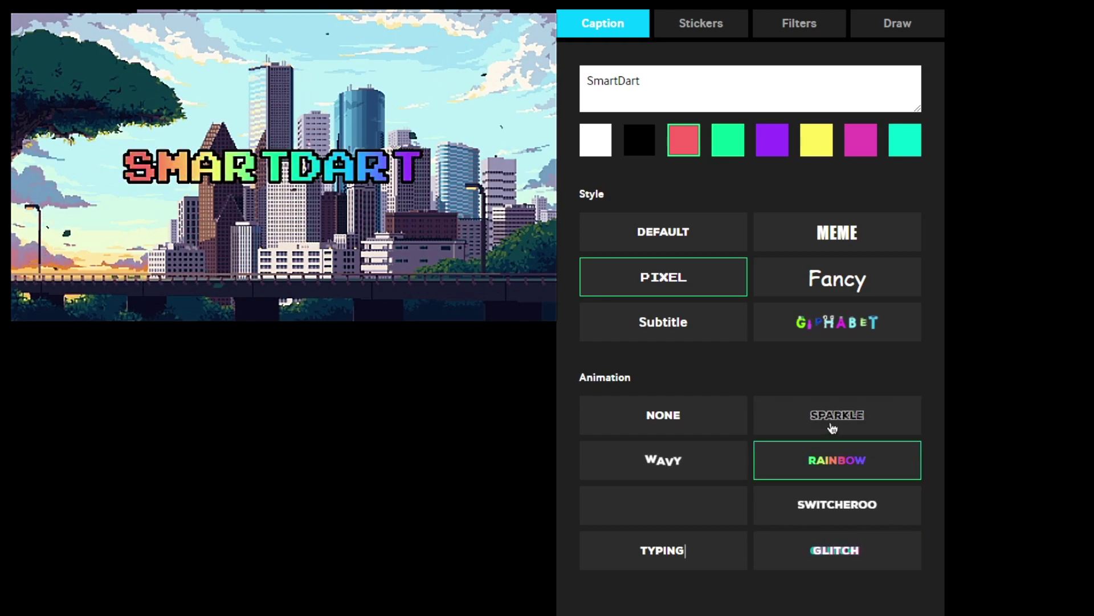
left_click(831, 497)
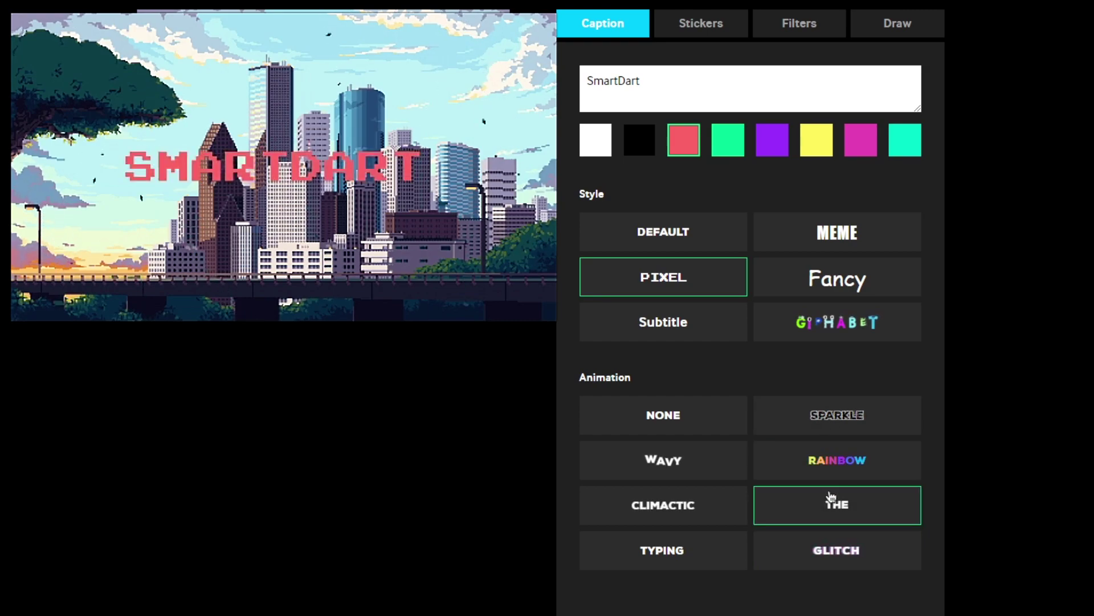
left_click(681, 85)
key("Return")
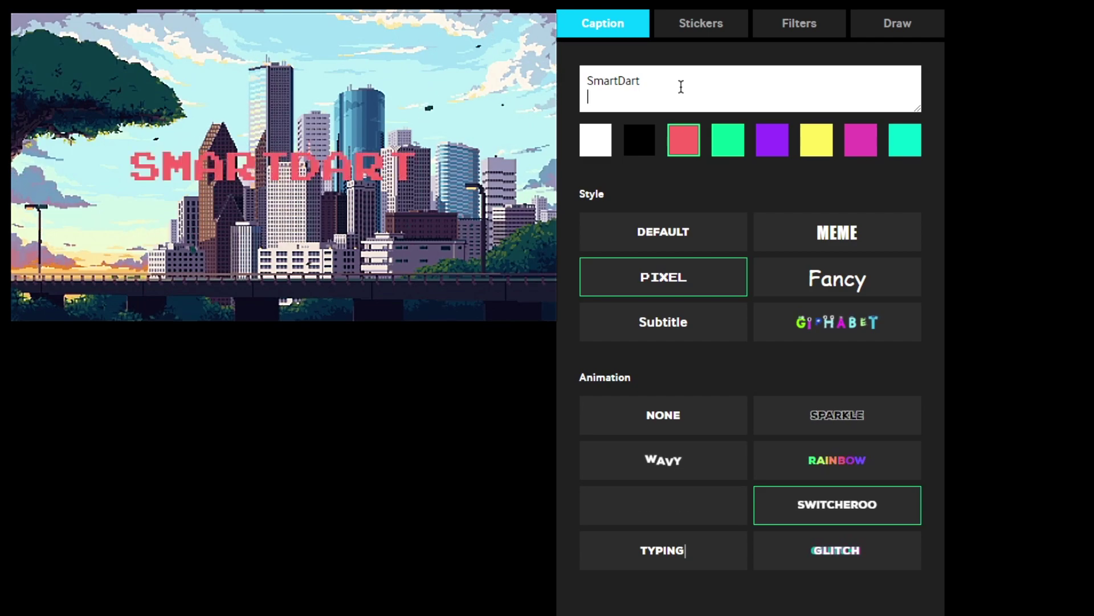
Step: Retype the caption as 'Subscribe to' with 'SmartDart' on its own line
key("BackSpace")
key("shift+Left")
key("shift+Left")
key("shift+Left")
key("shift+Left")
type("S")
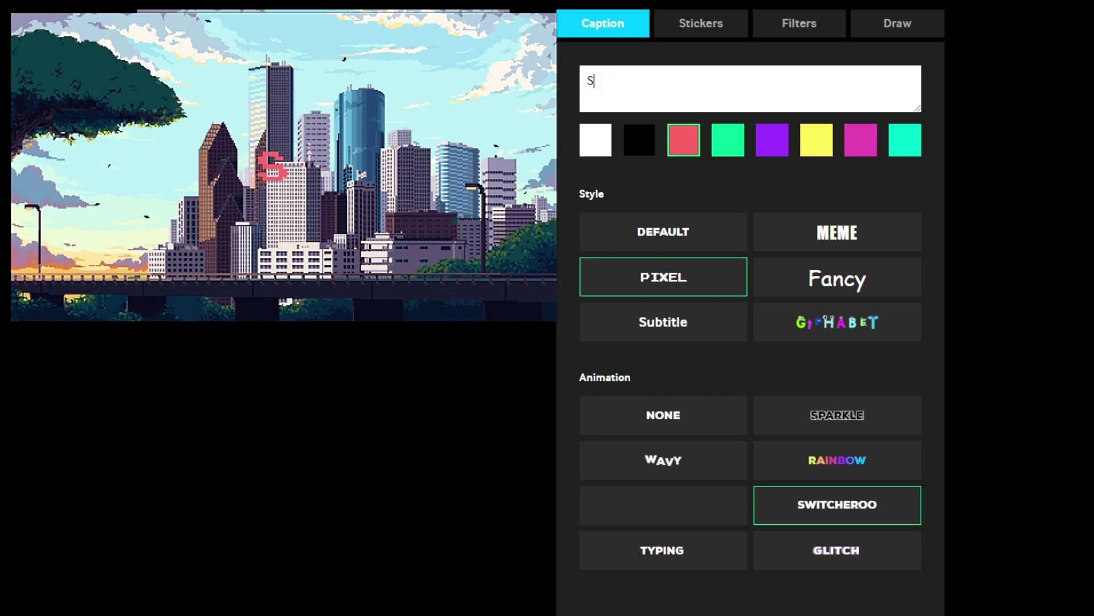
type("ubscribe to")
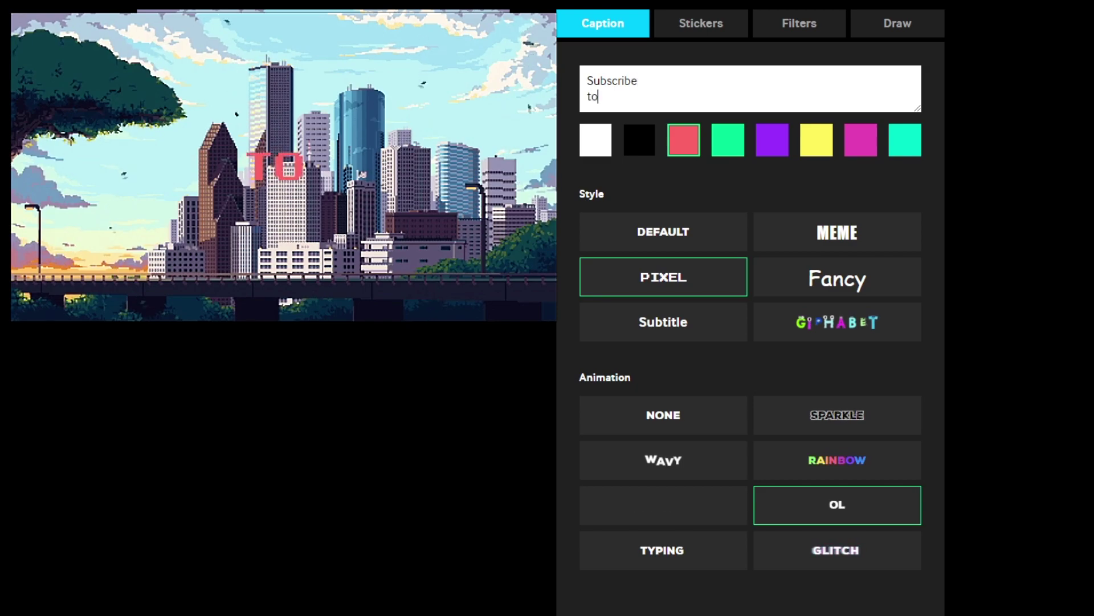
key("Return")
type("SMar")
key("BackSpace")
key("BackSpace")
key("BackSpace")
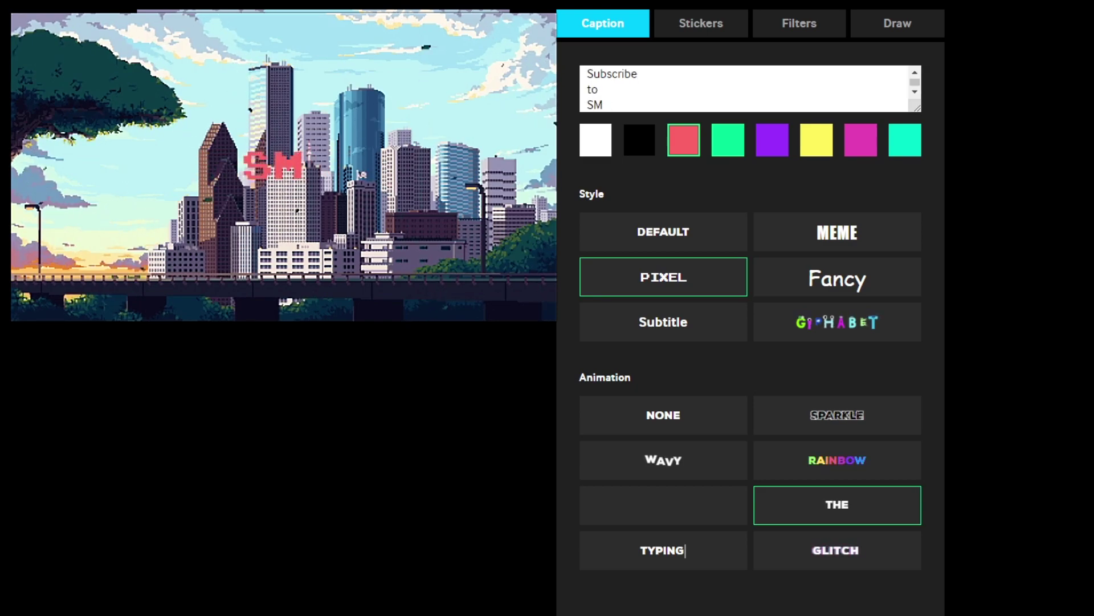
type("martDart")
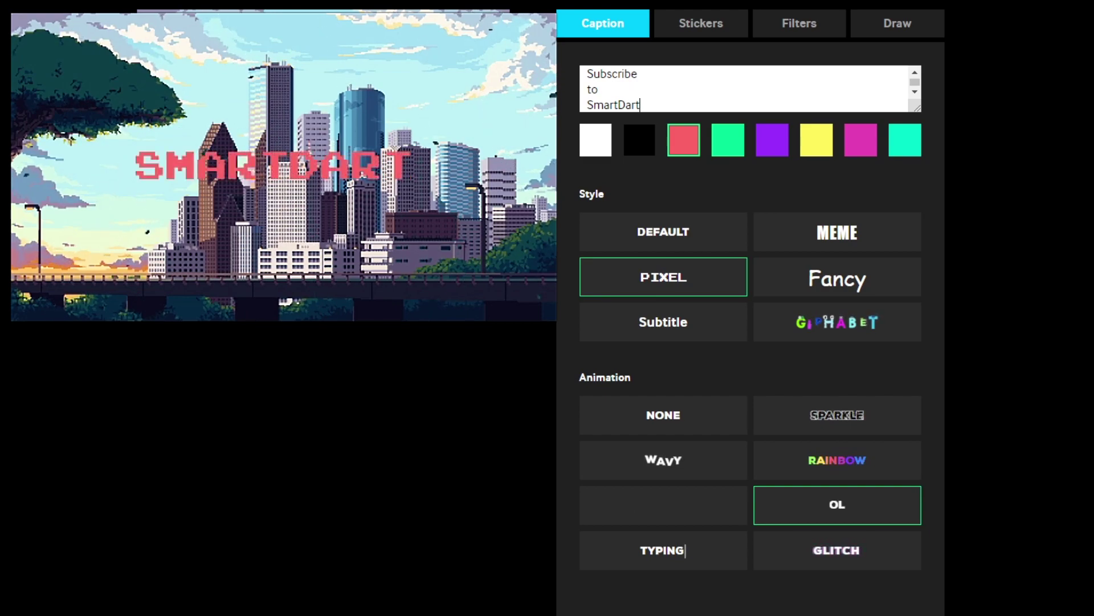
left_click(713, 26)
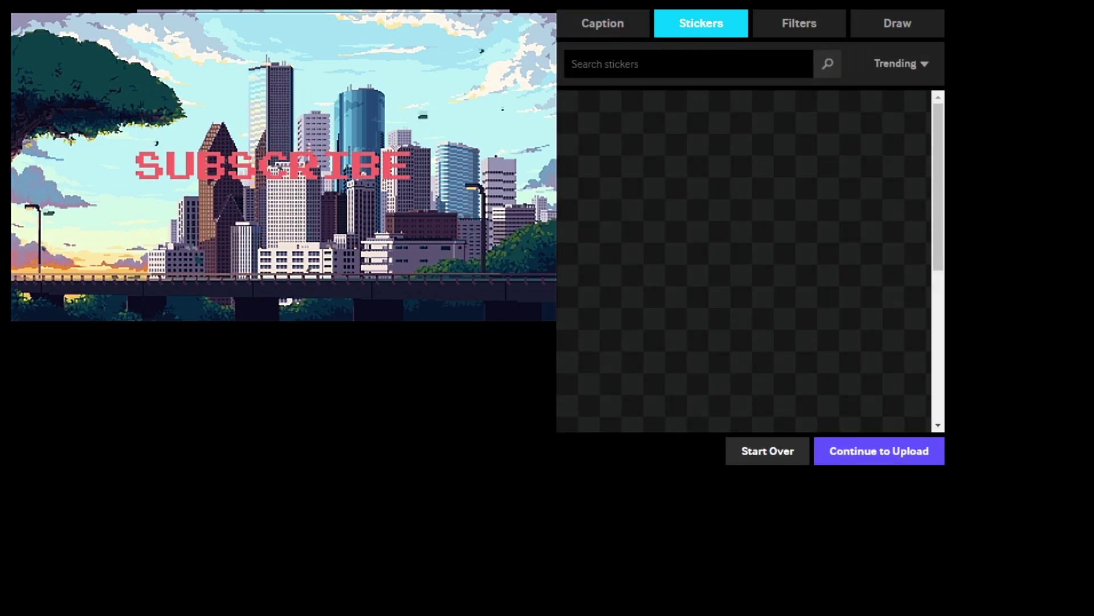
Step: Browse the Stickers, Filters and Draw panels without applying anything, then continue to upload
scroll(760, 349, "down", 4)
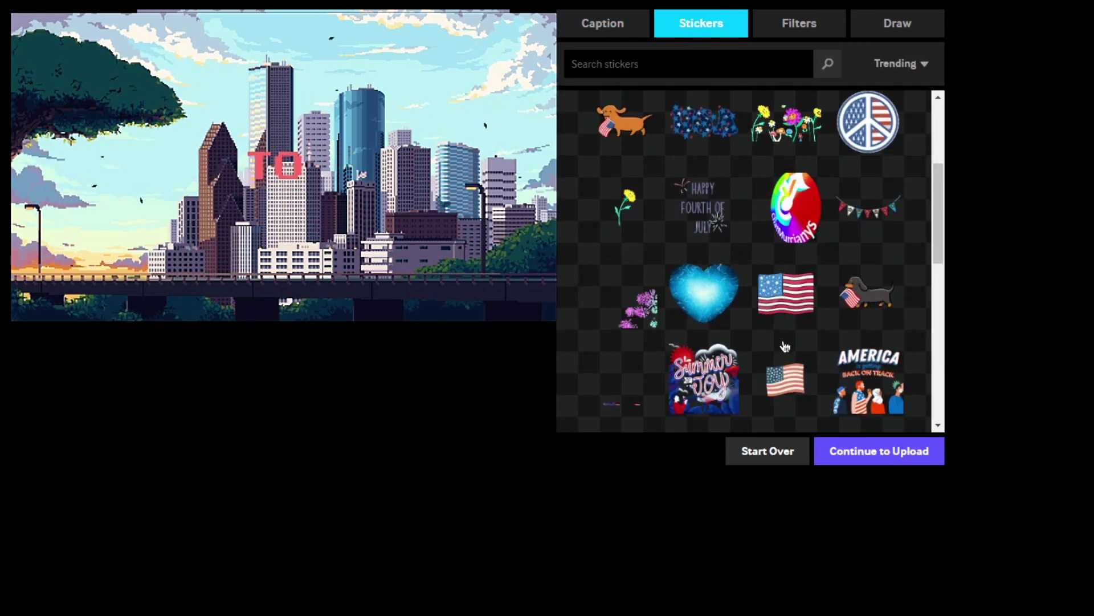
scroll(761, 349, "down", 4)
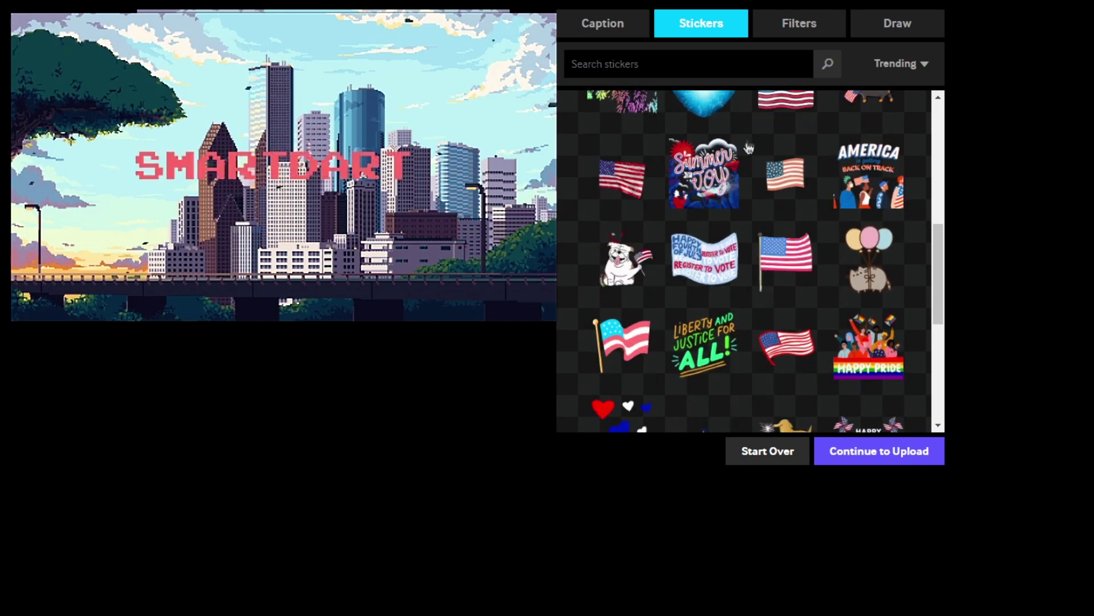
left_click(802, 20)
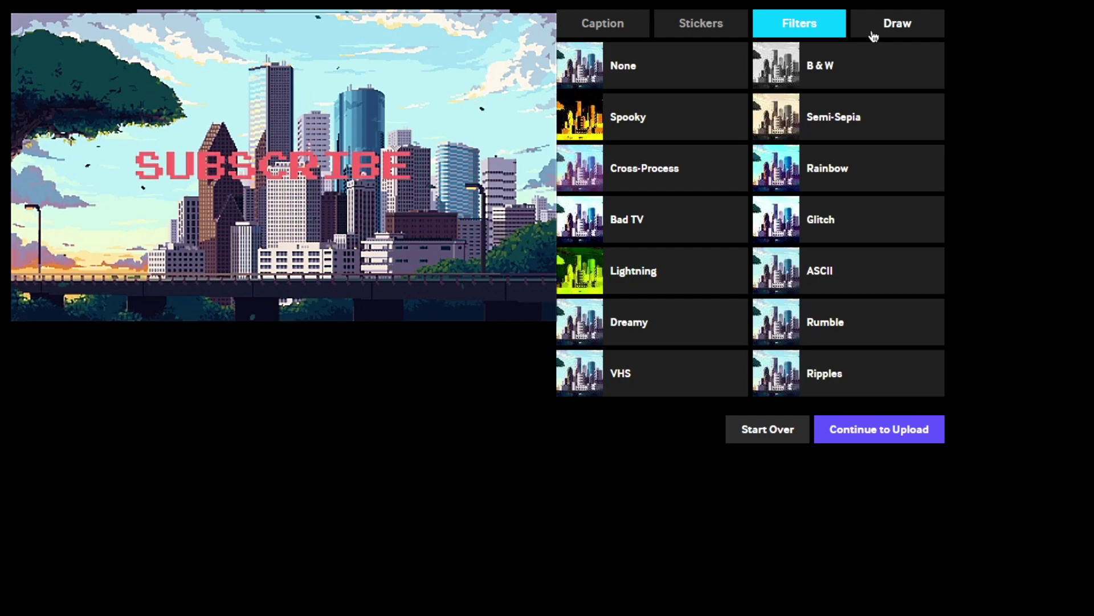
left_click(874, 35)
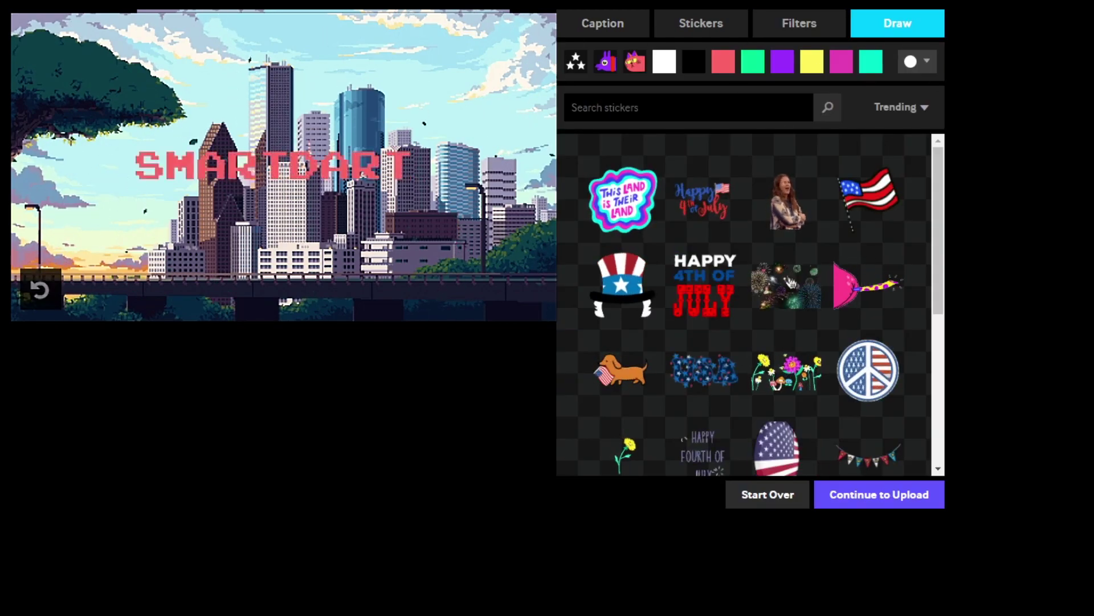
left_click(863, 494)
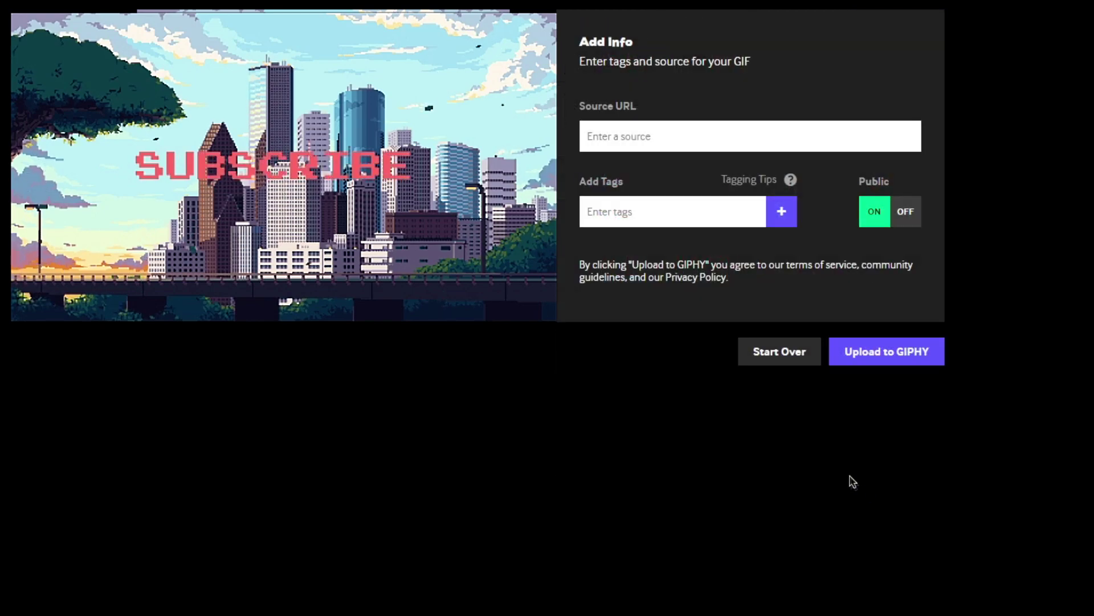
Step: Turn Public off and upload the captioned city GIF to GIPHY as private
left_click(906, 211)
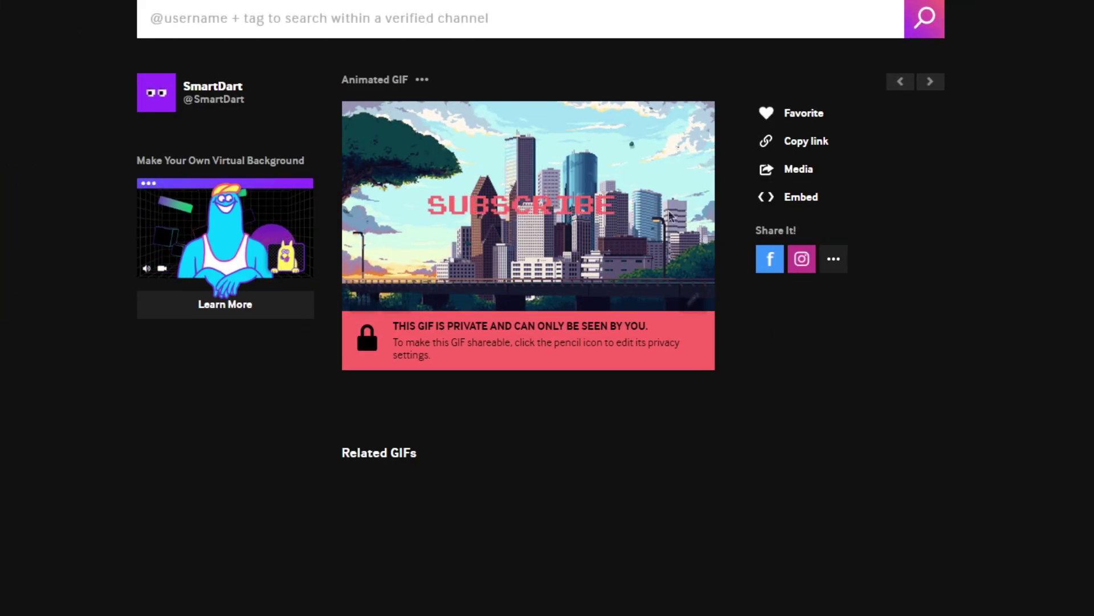
right_click(521, 211)
Step: Save the captioned city GIF to the computer with Save image as
left_click(575, 258)
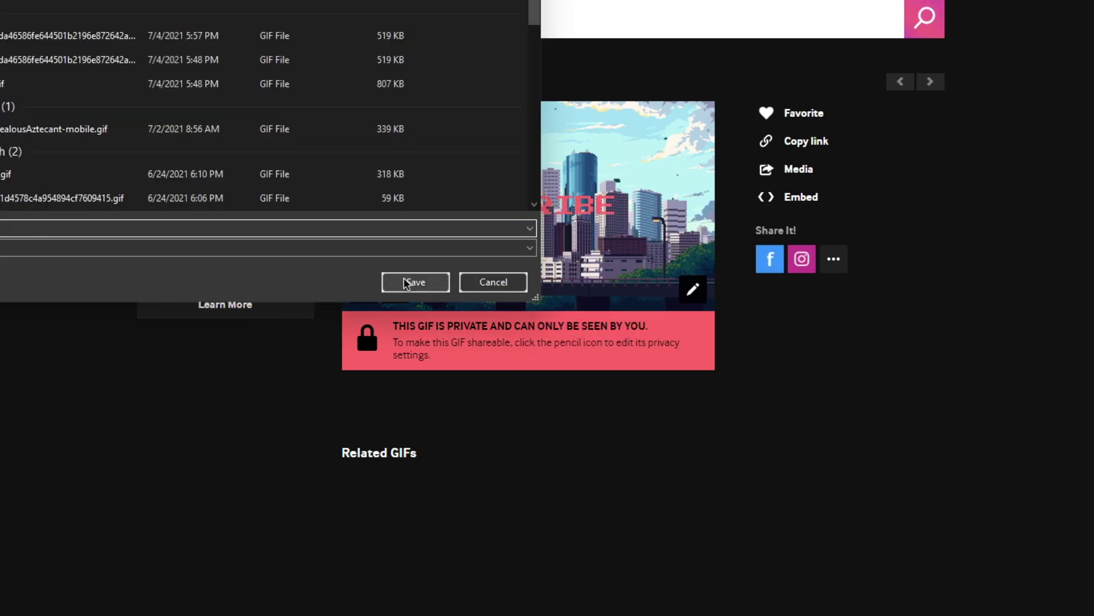
left_click(406, 284)
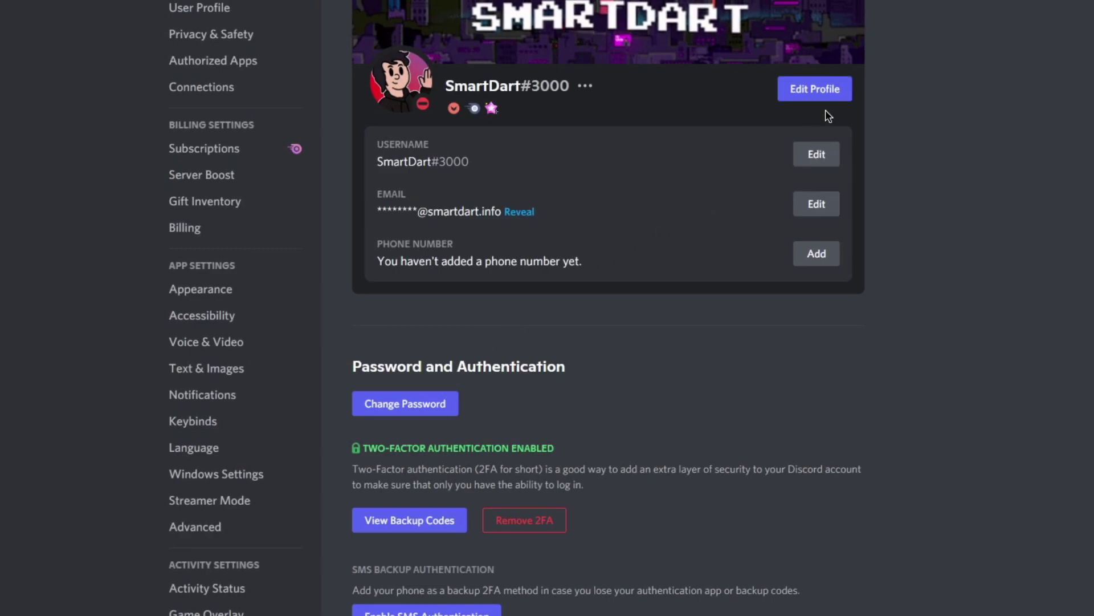
Step: Open Discord's User Settings to set the saved city GIF as the profile banner
left_click(815, 88)
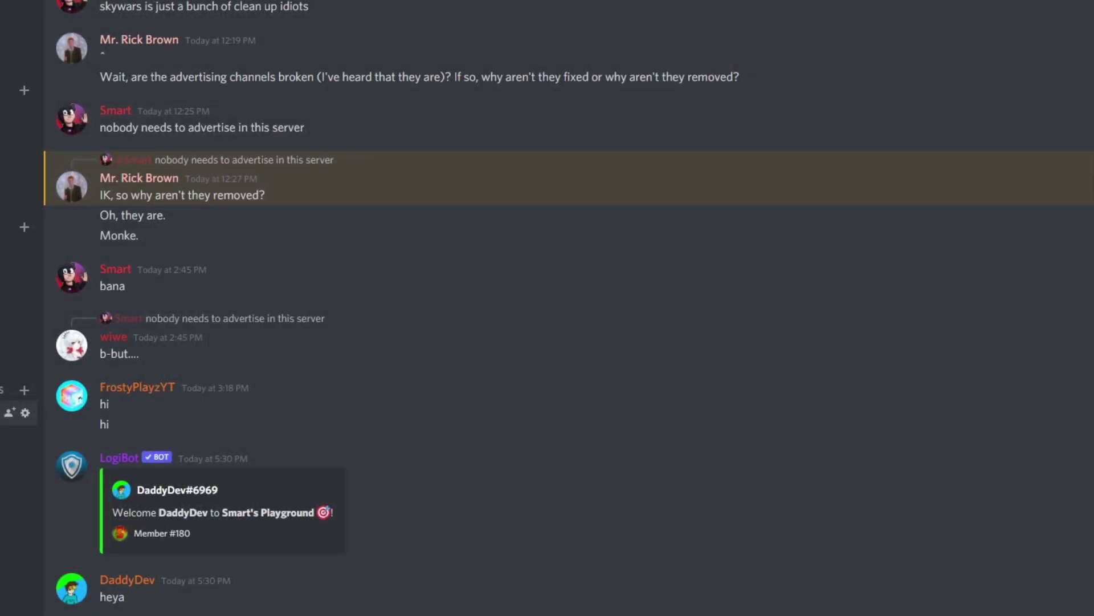
Step: Open your own profile card from the member list to view the animated city banner
right_click(1026, 5)
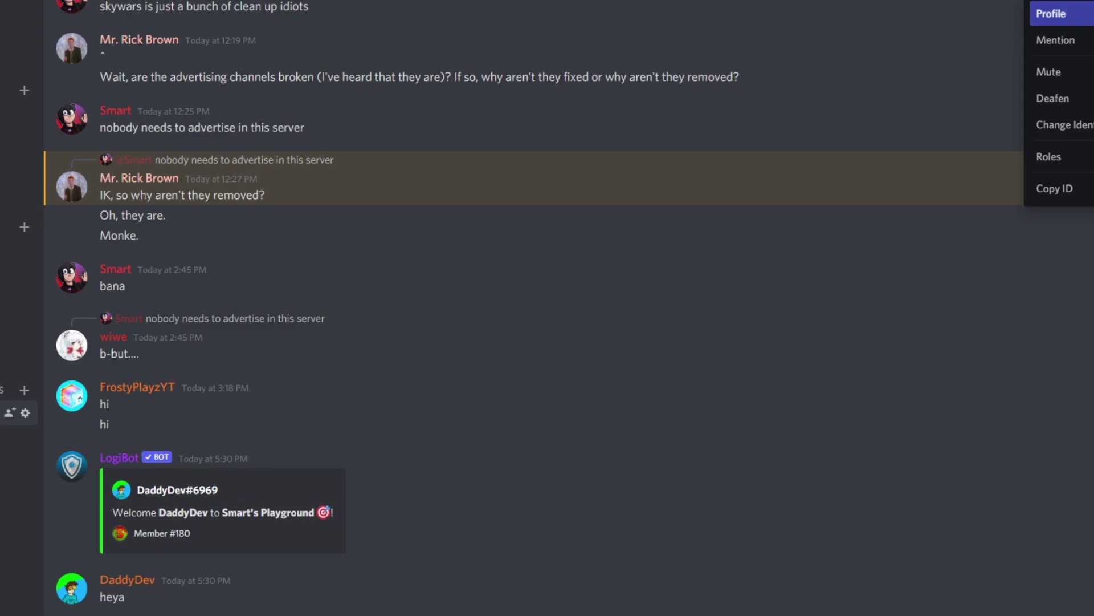
left_click(1054, 12)
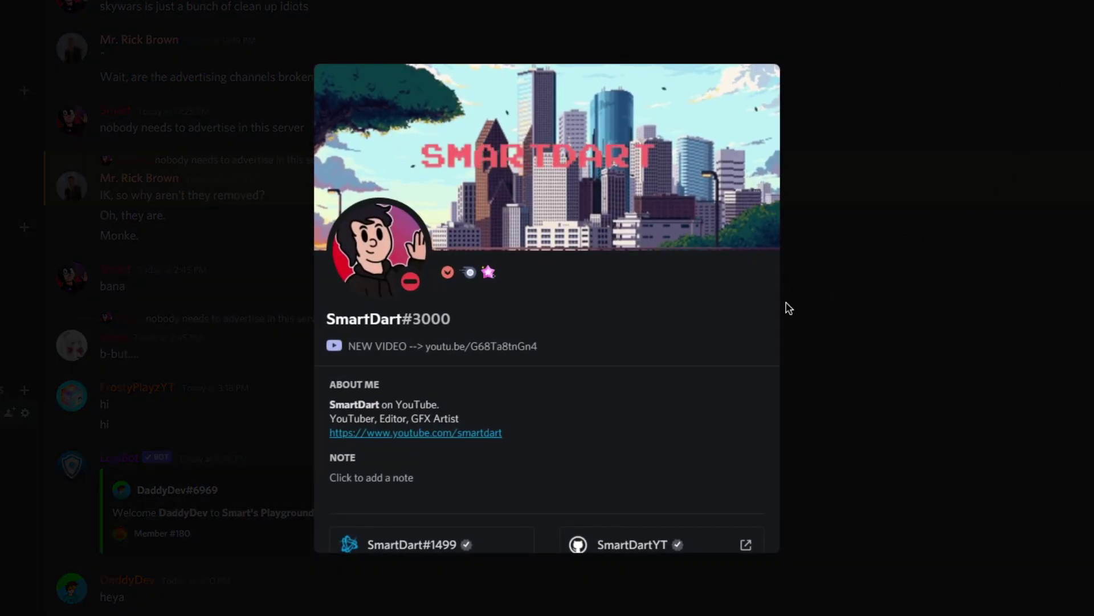